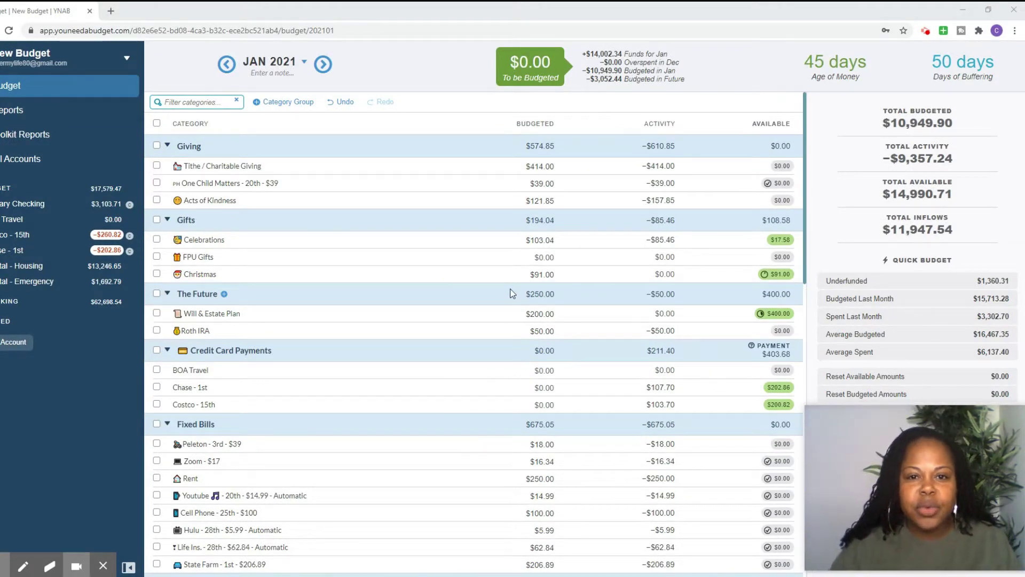
Look through the January 2021 budget's category groups, from Giving down to Safety Net - Capital, comparing budgeted, activity and available amounts
{"action": "left_click", "coordinate": [485, 170]}
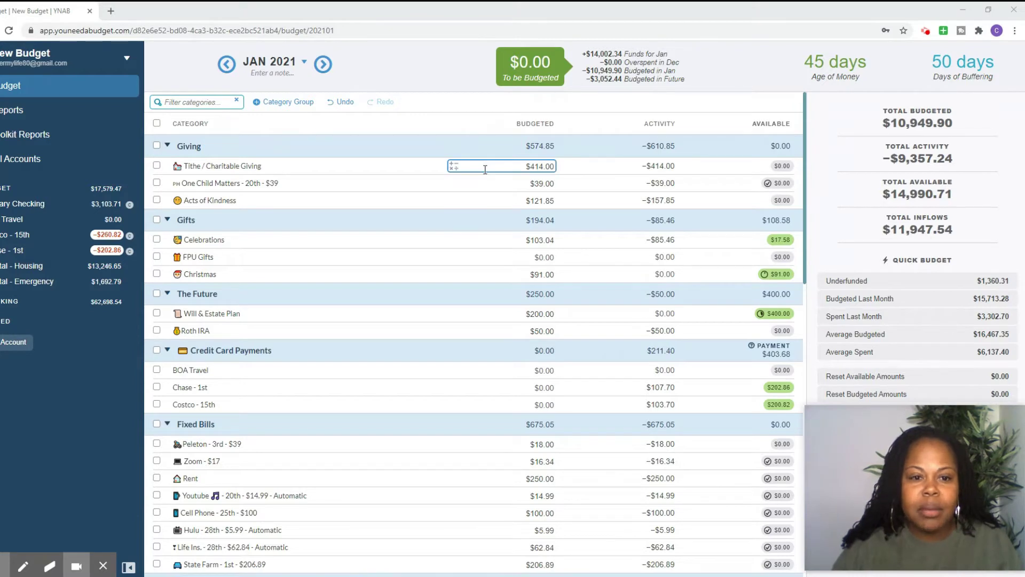
{"action": "left_click", "coordinate": [481, 118]}
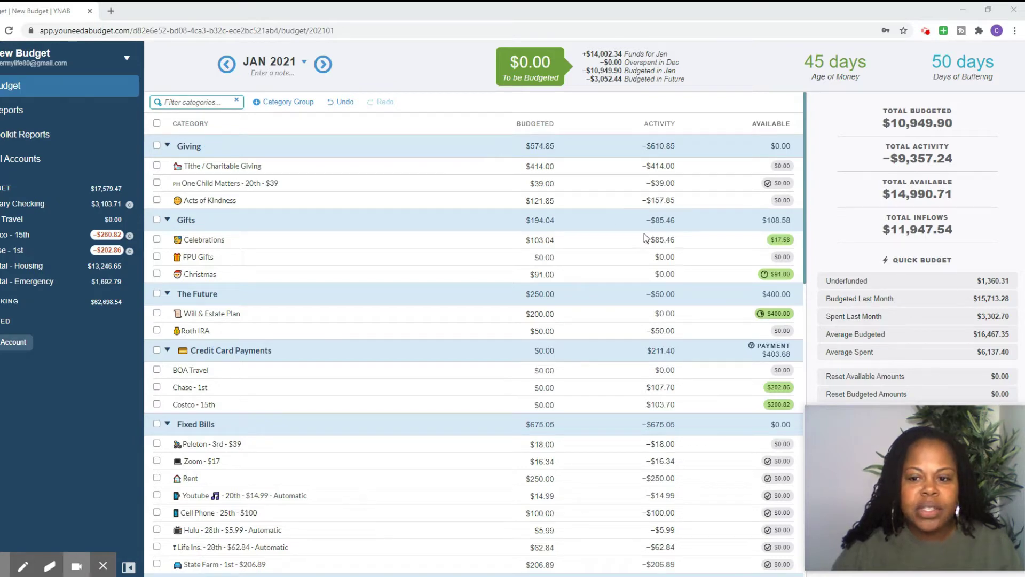
{"action": "scroll", "coordinate": [645, 237], "scroll_direction": "down", "scroll_amount": 1}
{"action": "scroll", "coordinate": [644, 233], "scroll_direction": "down", "scroll_amount": 1}
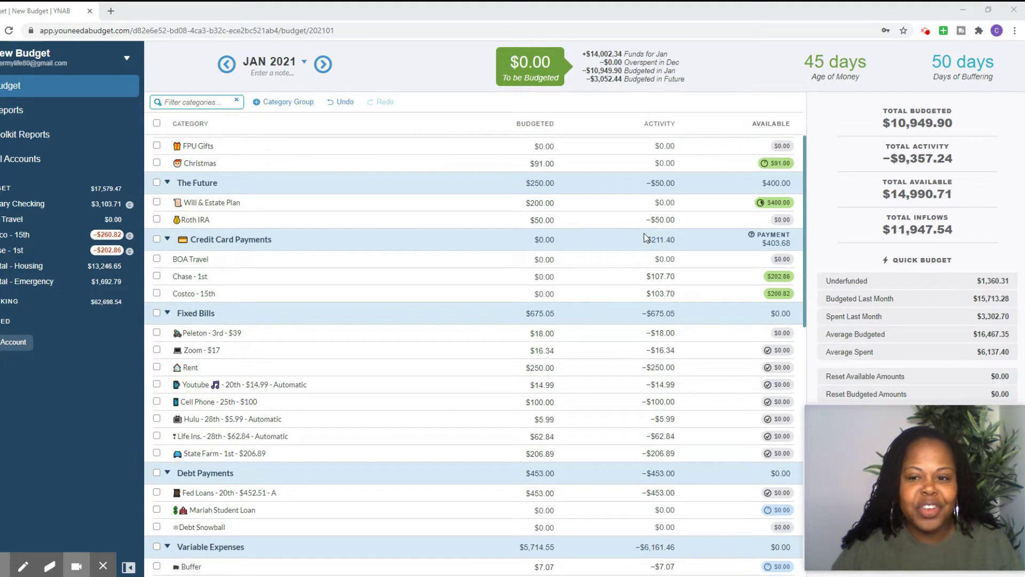
{"action": "scroll", "coordinate": [644, 237], "scroll_direction": "down", "scroll_amount": 5}
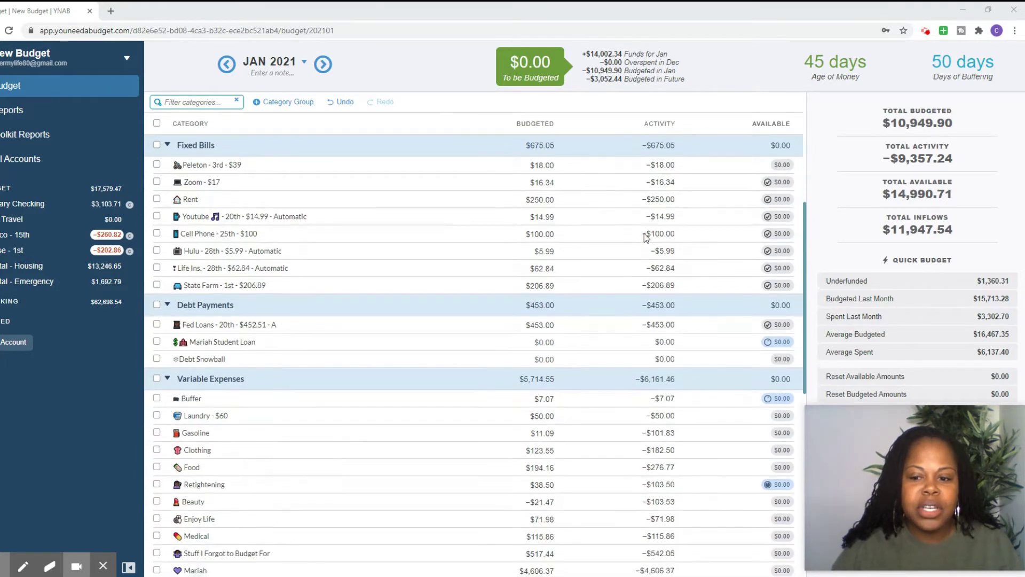
{"action": "scroll", "coordinate": [644, 233], "scroll_direction": "down", "scroll_amount": 4}
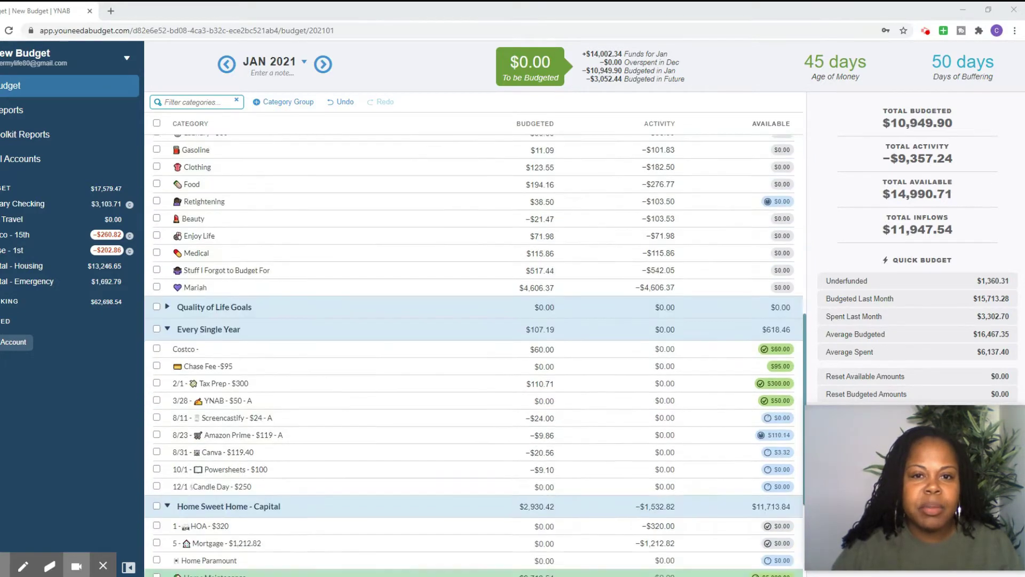
{"action": "scroll", "coordinate": [644, 233], "scroll_direction": "down", "scroll_amount": 1}
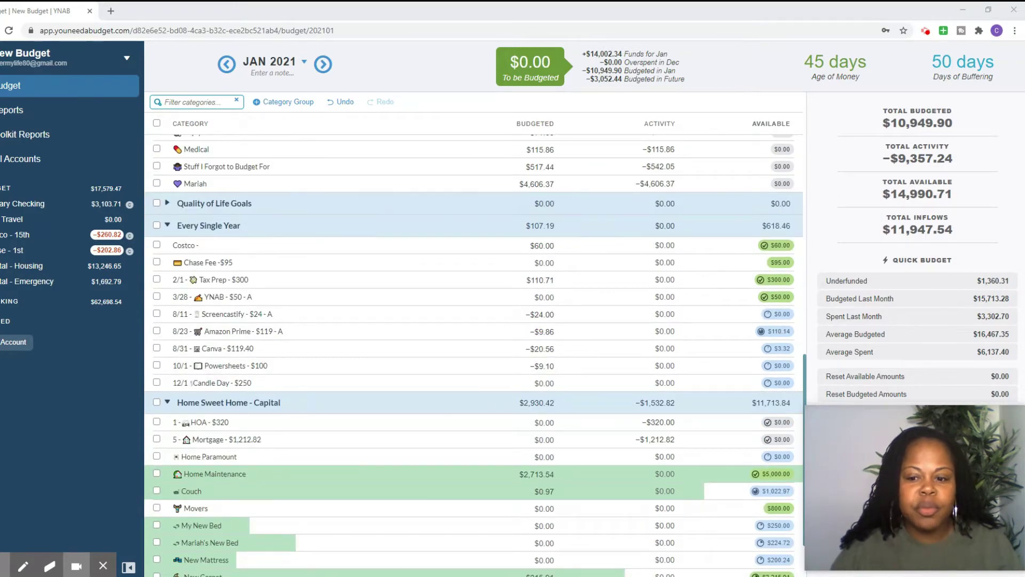
{"action": "scroll", "coordinate": [758, 335], "scroll_direction": "down", "scroll_amount": 1}
{"action": "scroll", "coordinate": [758, 332], "scroll_direction": "up", "scroll_amount": 1}
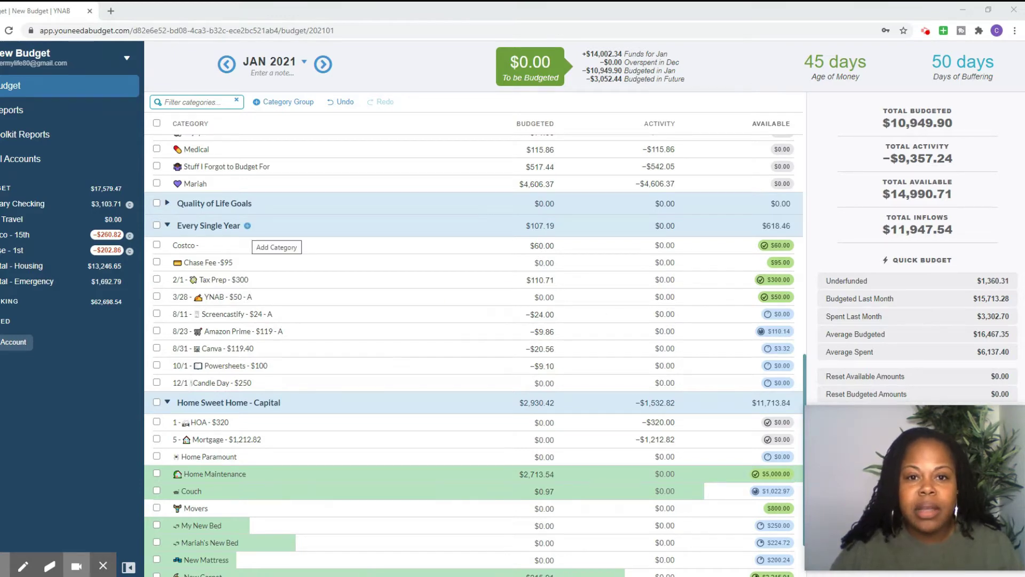
{"action": "left_click", "coordinate": [475, 365]}
{"action": "scroll", "coordinate": [476, 367], "scroll_direction": "down", "scroll_amount": 2}
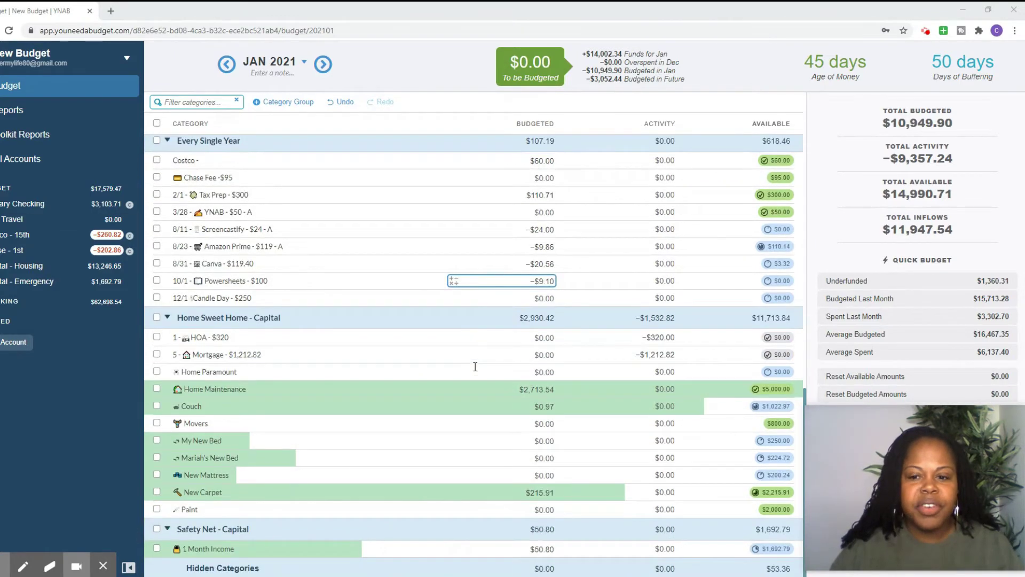
{"action": "left_click", "coordinate": [475, 367]}
{"action": "left_click", "coordinate": [465, 402]}
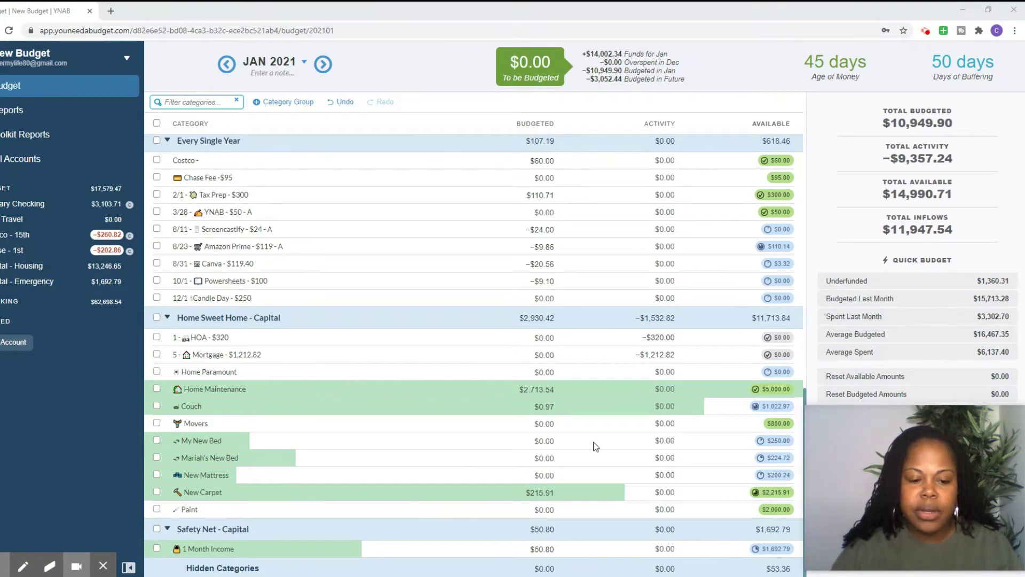
{"action": "scroll", "coordinate": [593, 413], "scroll_direction": "up", "scroll_amount": 10}
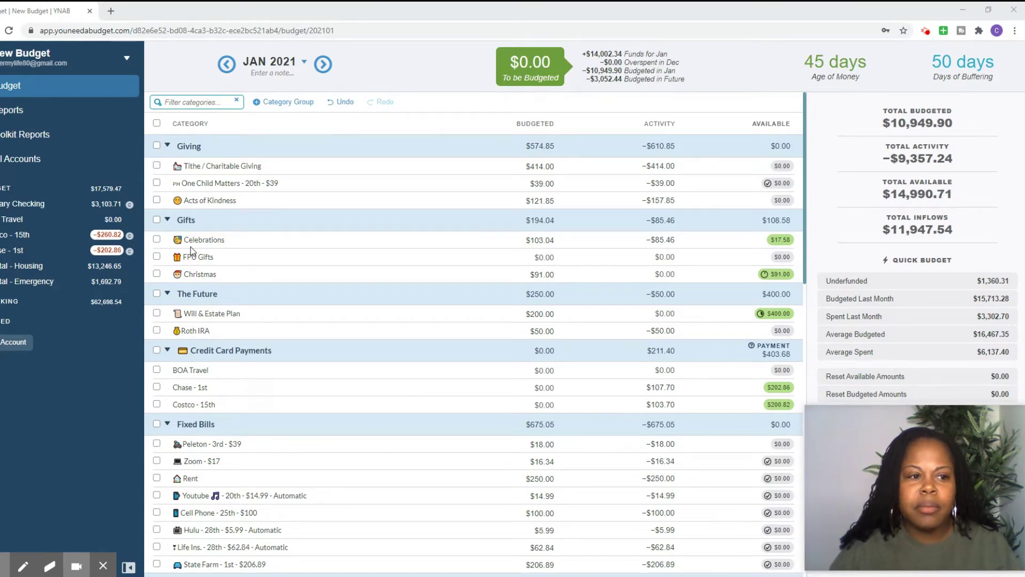
Open the Income v Expense report for January 2021 and review the breakdown of All Income Sources
{"action": "left_click", "coordinate": [18, 113]}
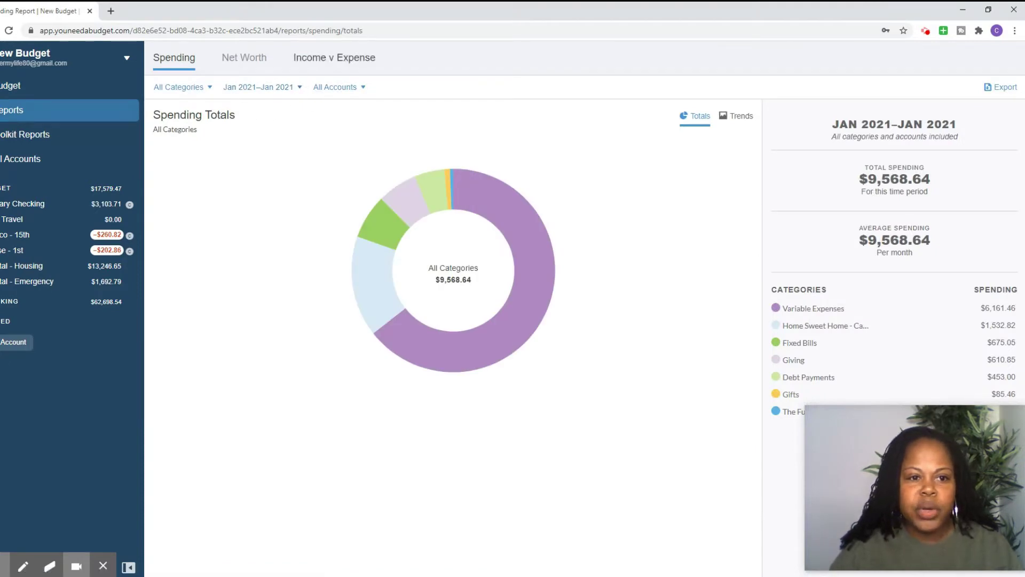
{"action": "left_click", "coordinate": [323, 63]}
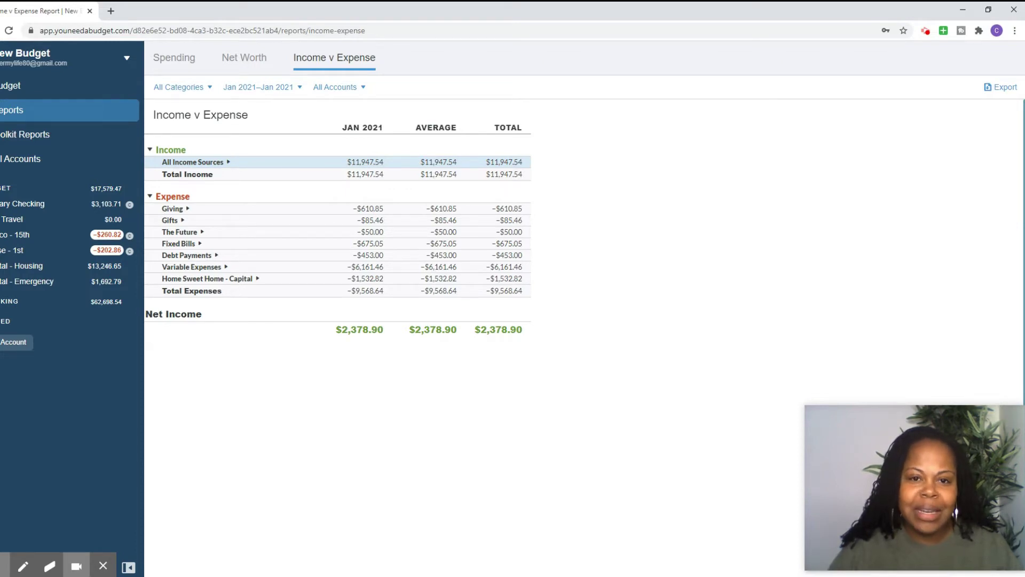
{"action": "left_click", "coordinate": [228, 162]}
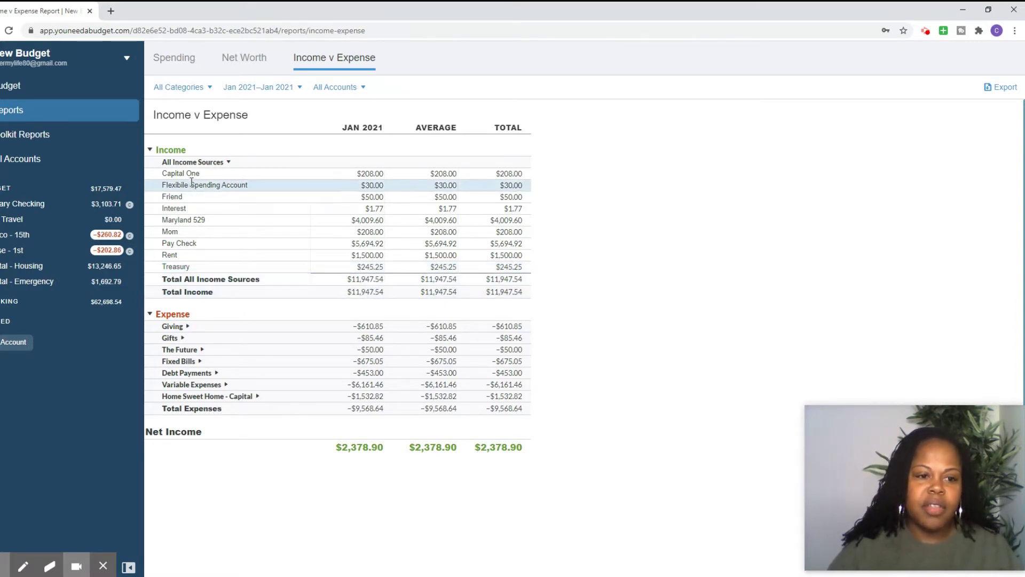
{"action": "left_click", "coordinate": [223, 164]}
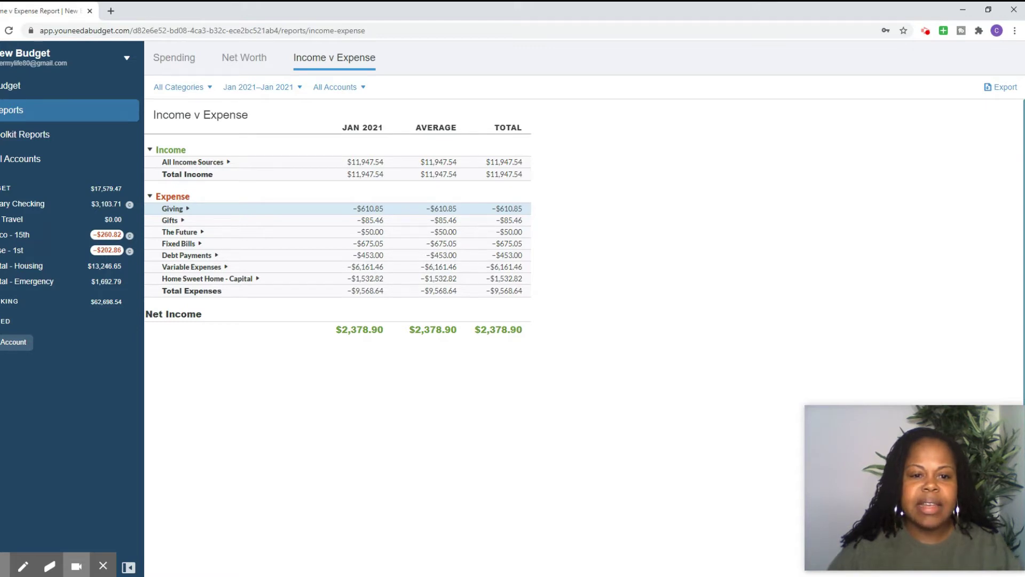
Review the Giving expense breakdown, including the January transactions for Acts of Kindness, and collapse the group again
{"action": "left_click", "coordinate": [185, 209]}
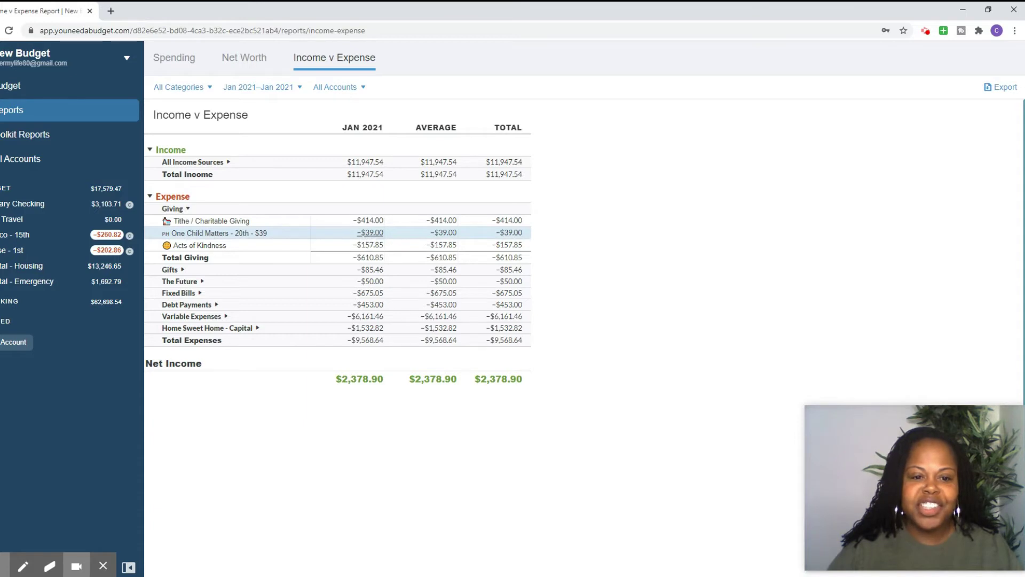
{"action": "left_click", "coordinate": [374, 249]}
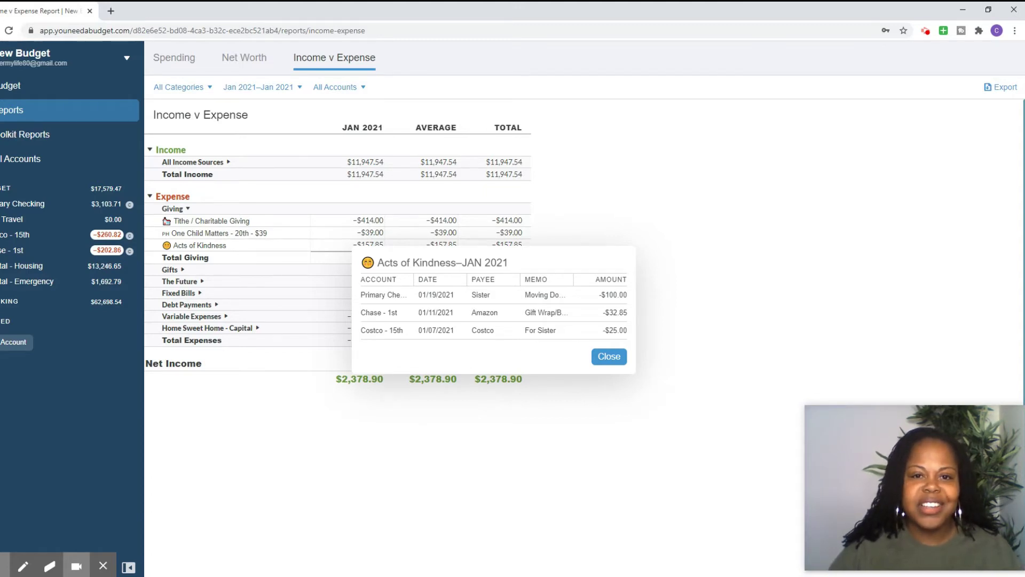
{"action": "left_click", "coordinate": [604, 359]}
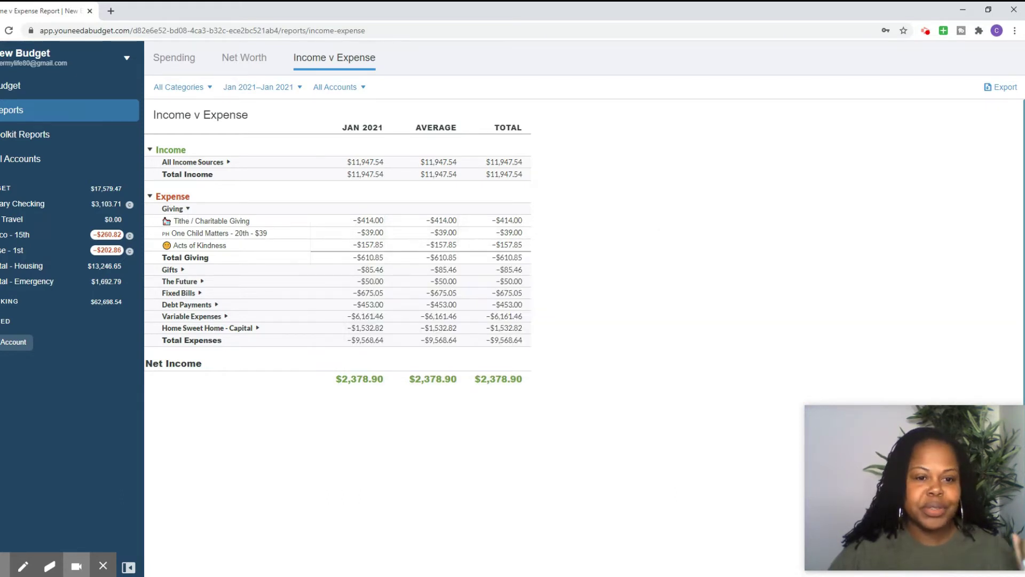
{"action": "left_click", "coordinate": [188, 209]}
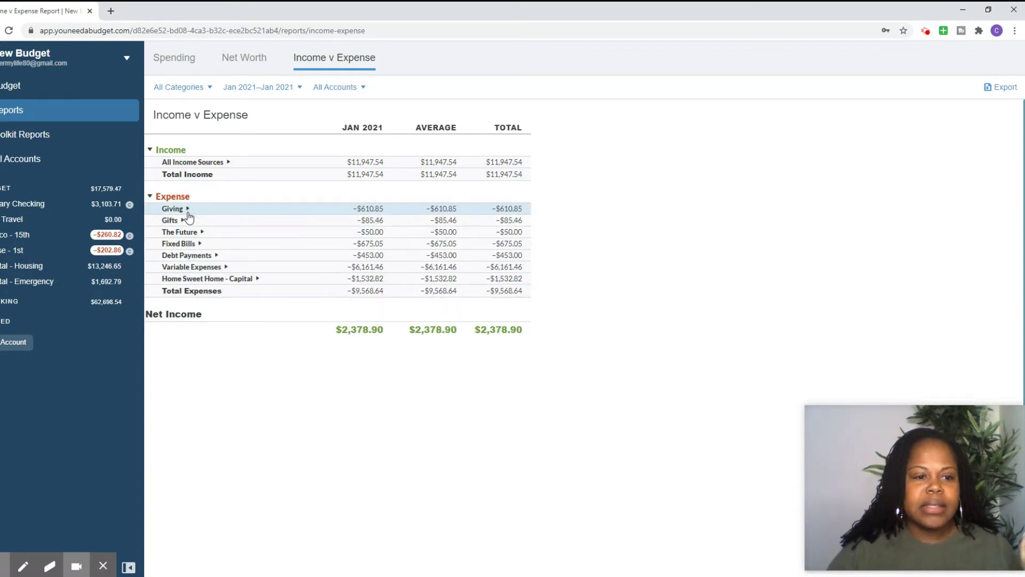
Review the Gifts expense breakdown, including the January transactions for Celebrations, and collapse the group again
{"action": "left_click", "coordinate": [183, 221]}
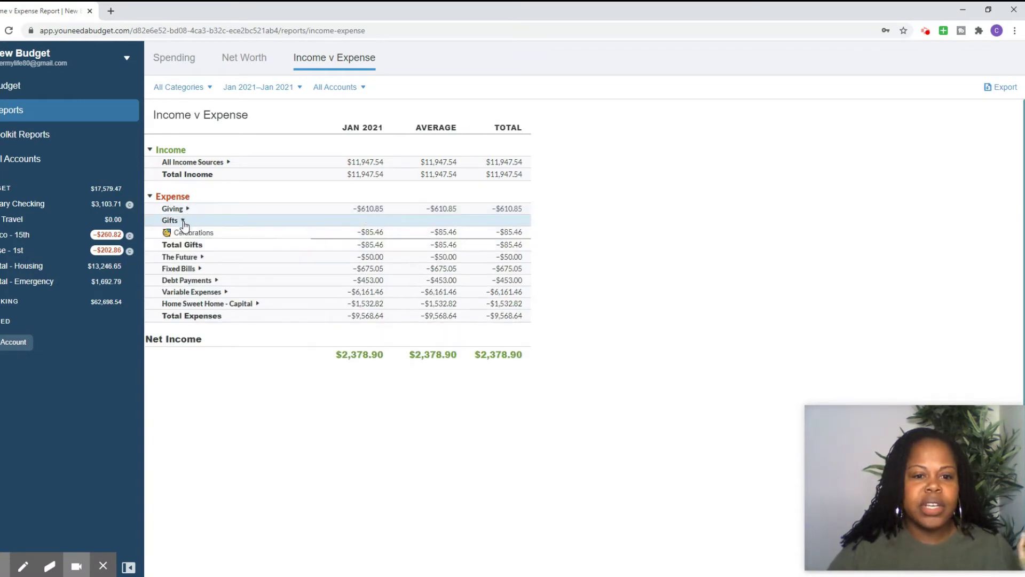
{"action": "left_click", "coordinate": [374, 235]}
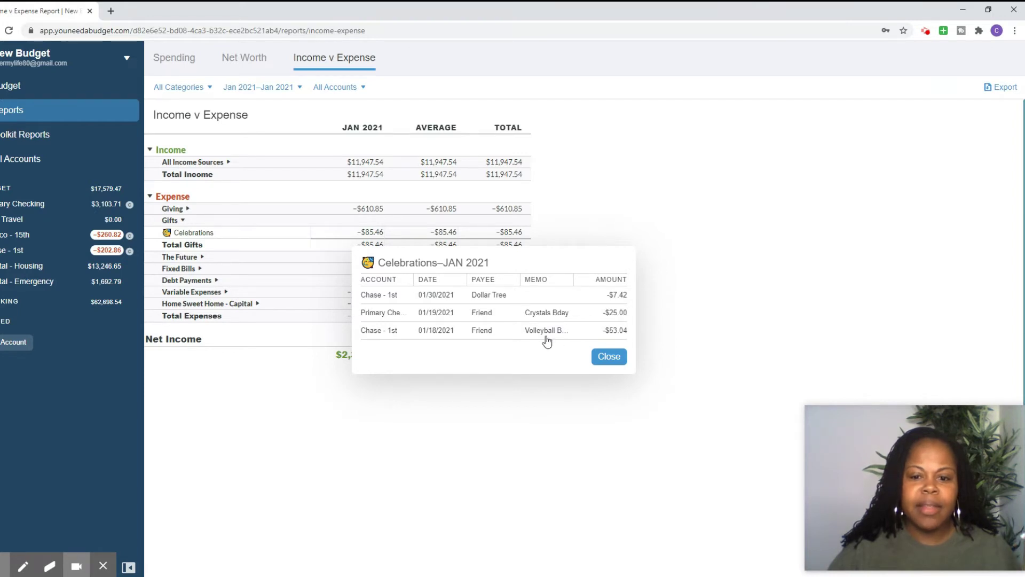
{"action": "left_click", "coordinate": [608, 360]}
{"action": "left_click", "coordinate": [182, 221]}
Expand and collapse The Future, Fixed Bills and Debt Payments in turn to review each group's January spending
{"action": "left_click", "coordinate": [202, 231]}
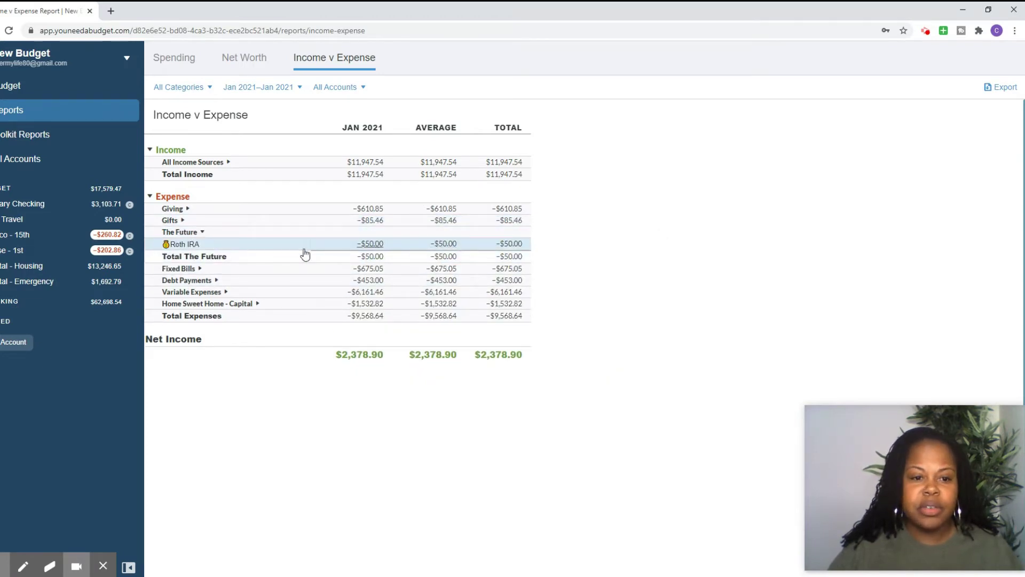
{"action": "left_click", "coordinate": [201, 233]}
{"action": "left_click", "coordinate": [199, 243]}
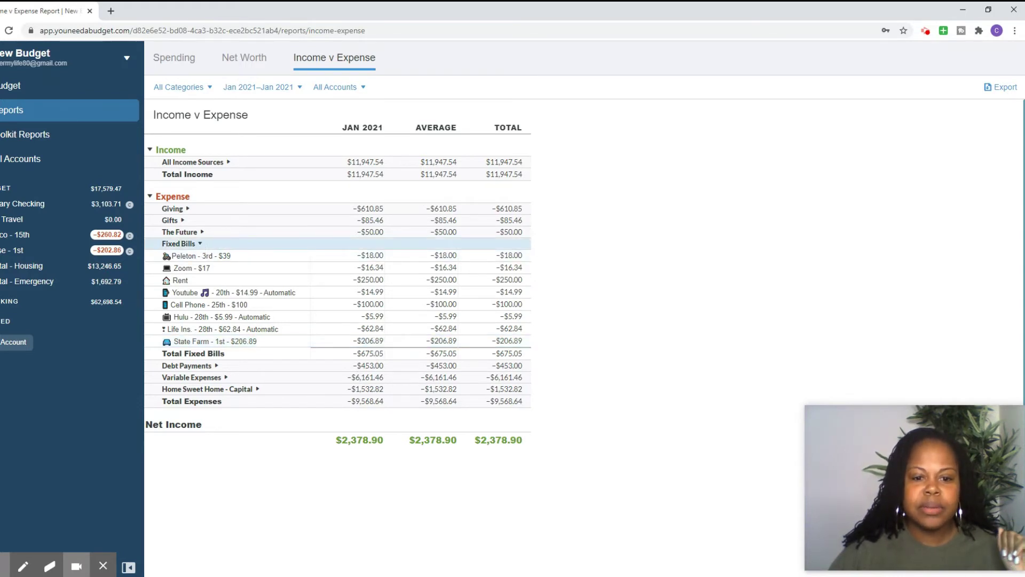
{"action": "left_click", "coordinate": [200, 244]}
{"action": "left_click", "coordinate": [216, 255]}
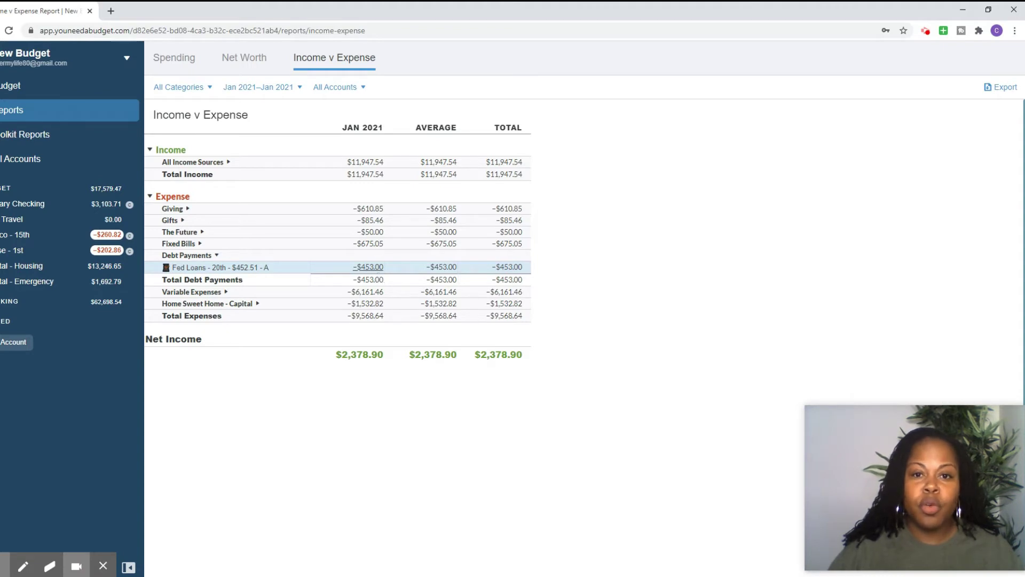
{"action": "left_click", "coordinate": [216, 255]}
Expand Variable Expenses and inspect the January transactions behind the Buffer and Gasoline categories
{"action": "left_click", "coordinate": [224, 267]}
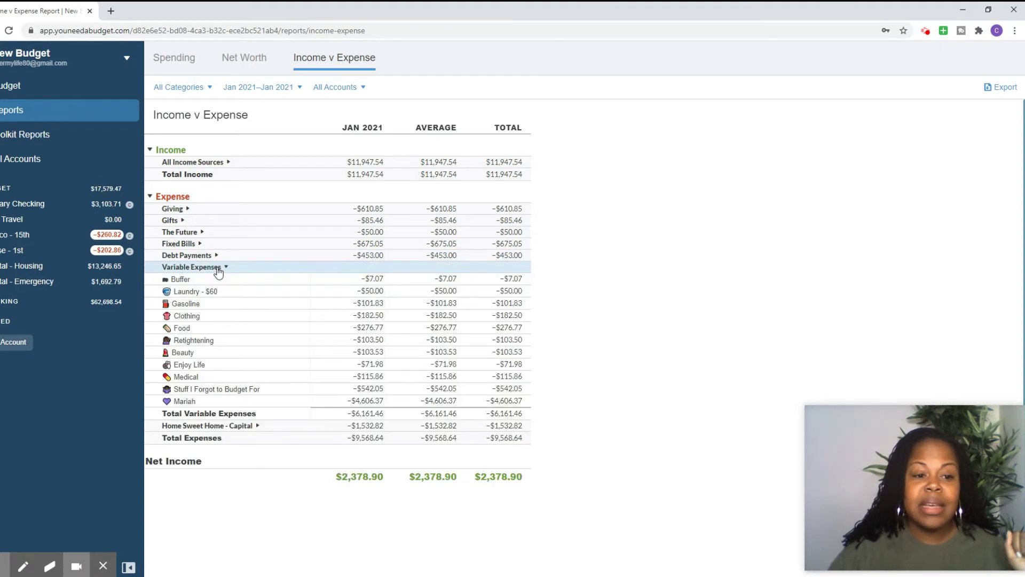
{"action": "left_click", "coordinate": [372, 279]}
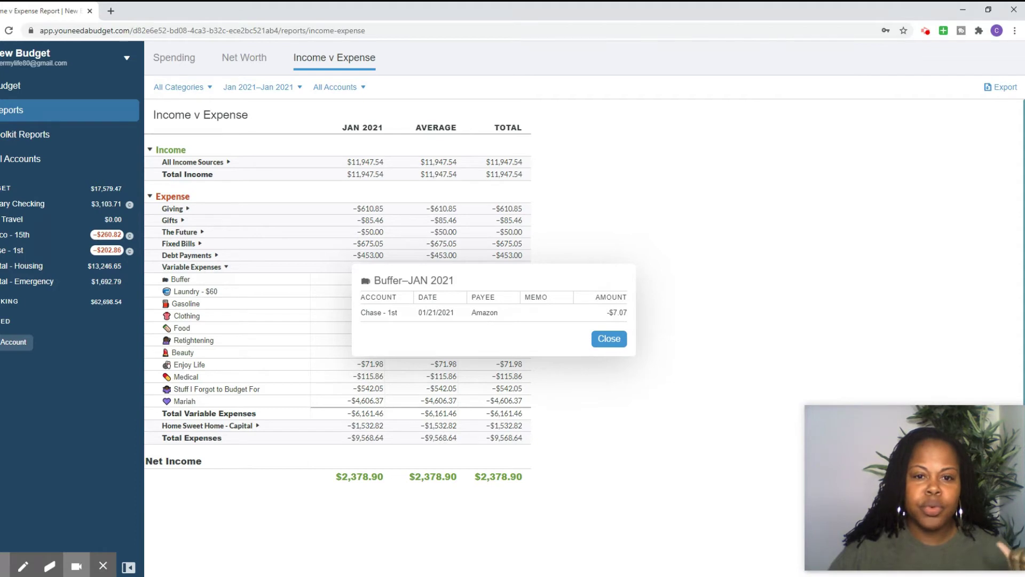
{"action": "left_click", "coordinate": [611, 339]}
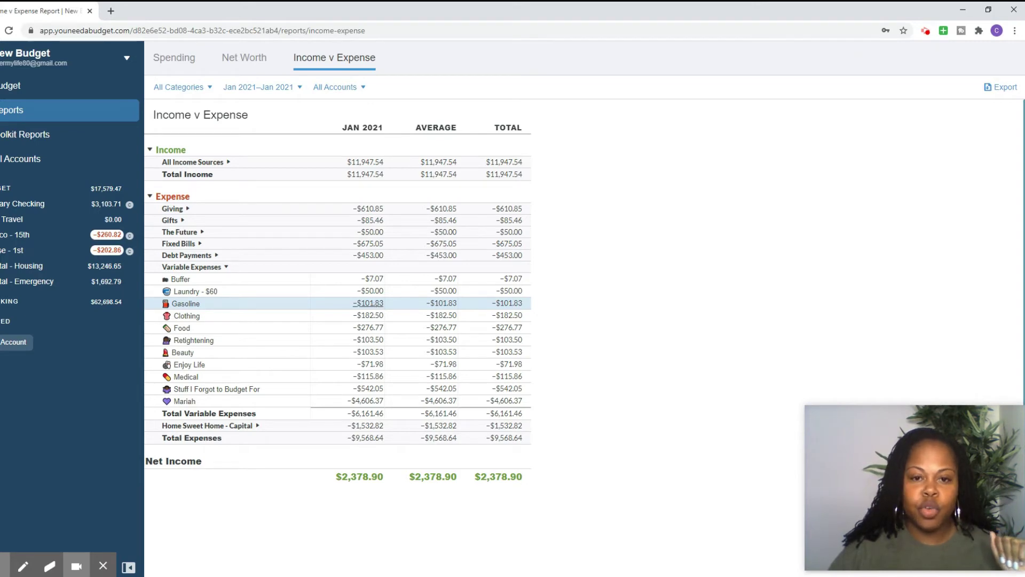
{"action": "left_click", "coordinate": [374, 303]}
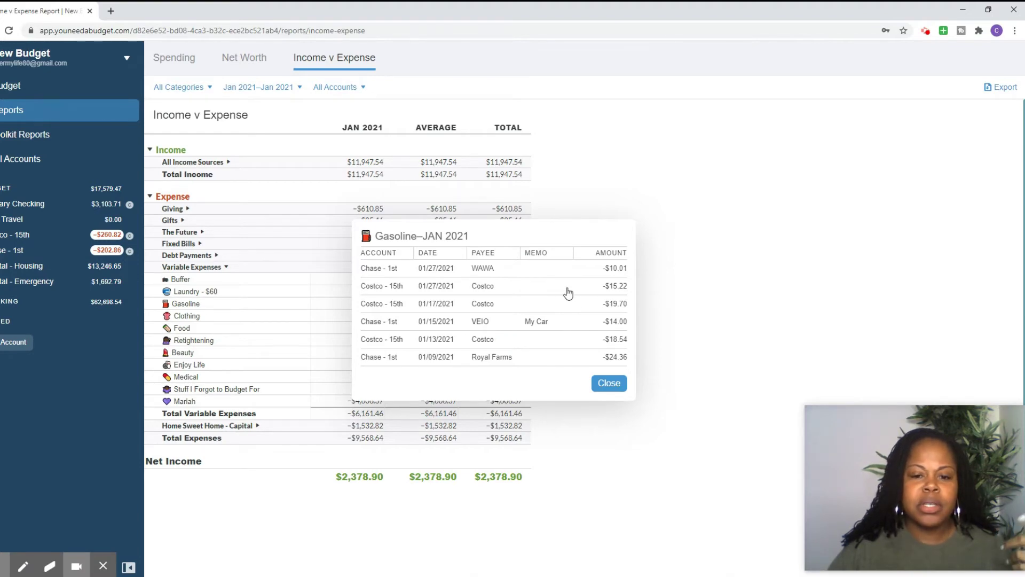
{"action": "left_click", "coordinate": [606, 383]}
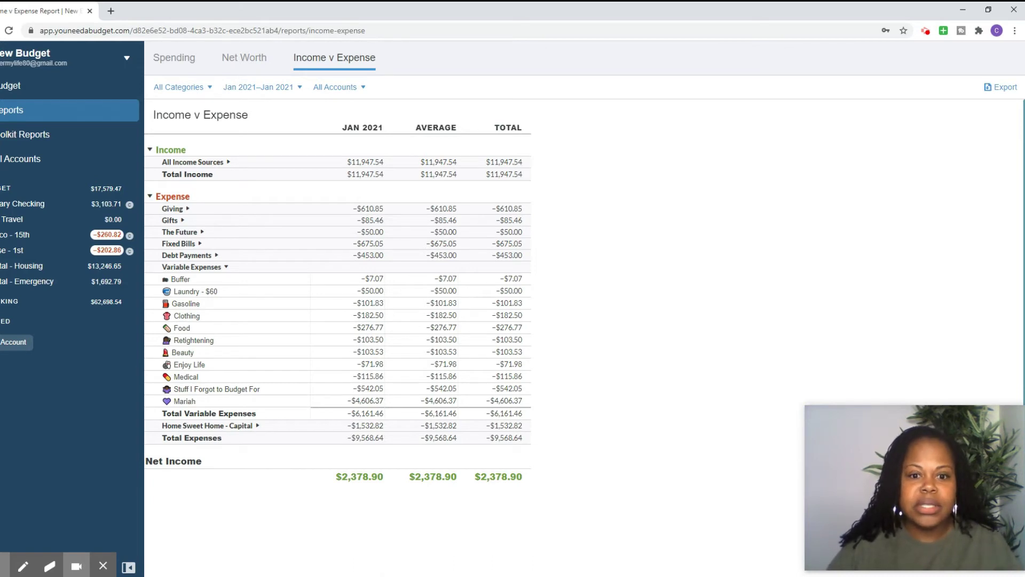
Inspect the January transactions behind the Clothing and Beauty categories under Variable Expenses
{"action": "left_click", "coordinate": [374, 316]}
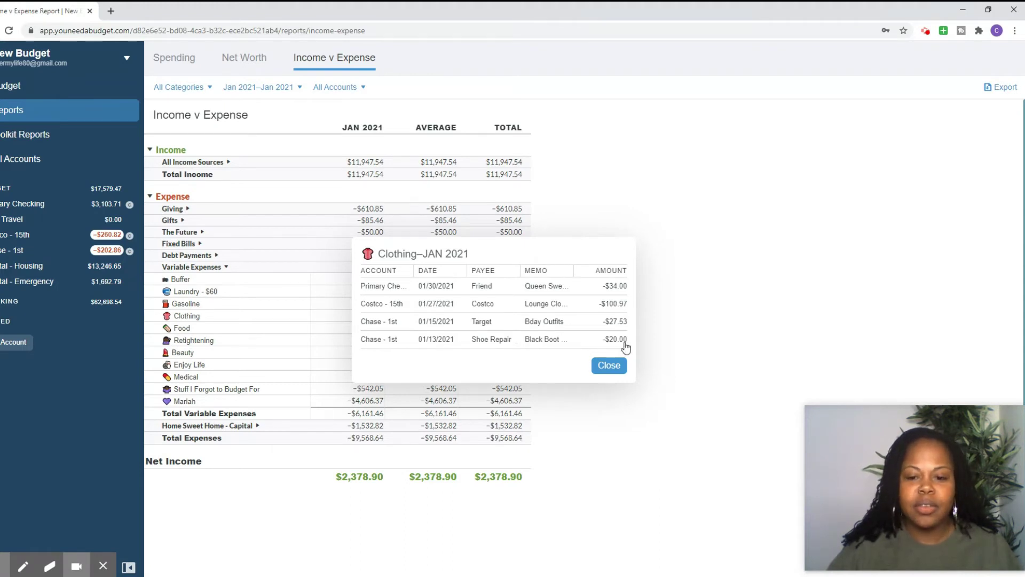
{"action": "left_click", "coordinate": [623, 363]}
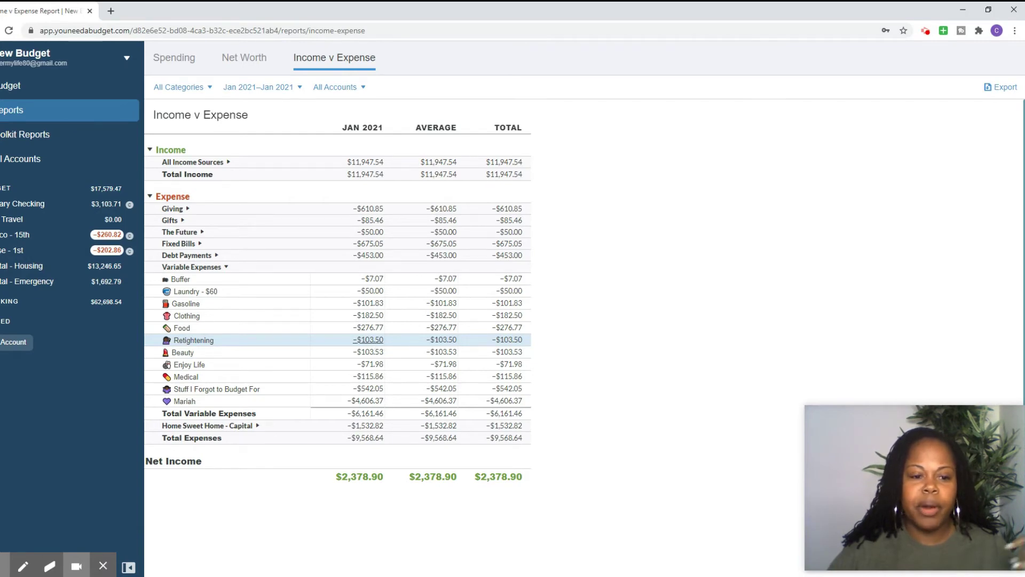
{"action": "left_click", "coordinate": [371, 352]}
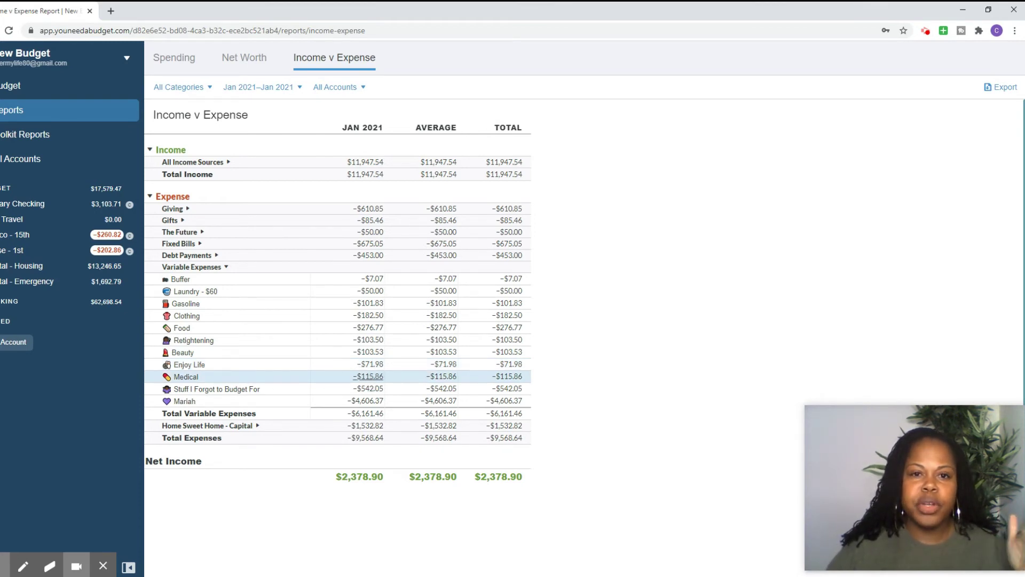
Inspect the January transactions behind the Medical and Stuff I Forgot to Budget For categories
{"action": "left_click", "coordinate": [368, 377]}
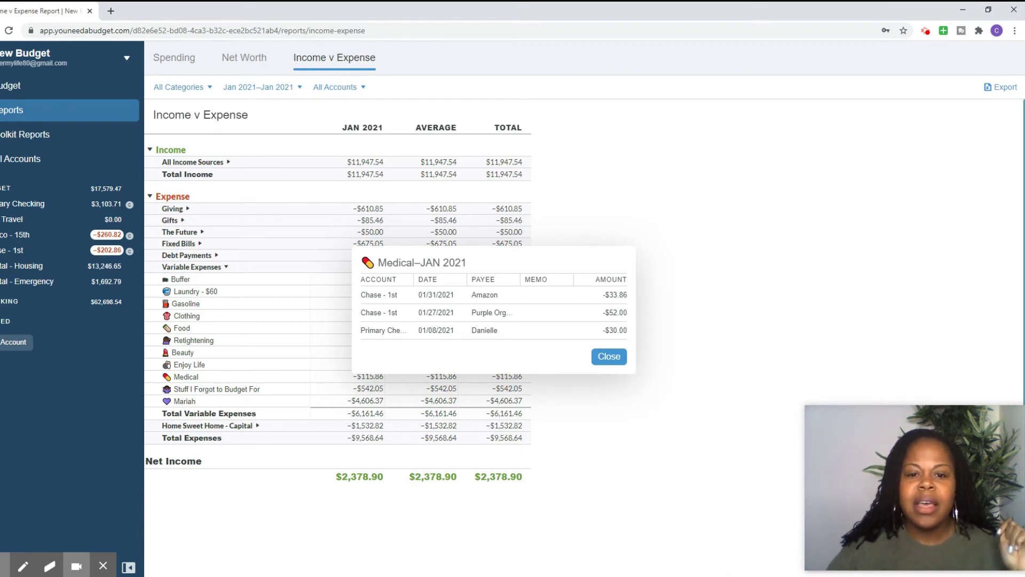
{"action": "left_click", "coordinate": [609, 356]}
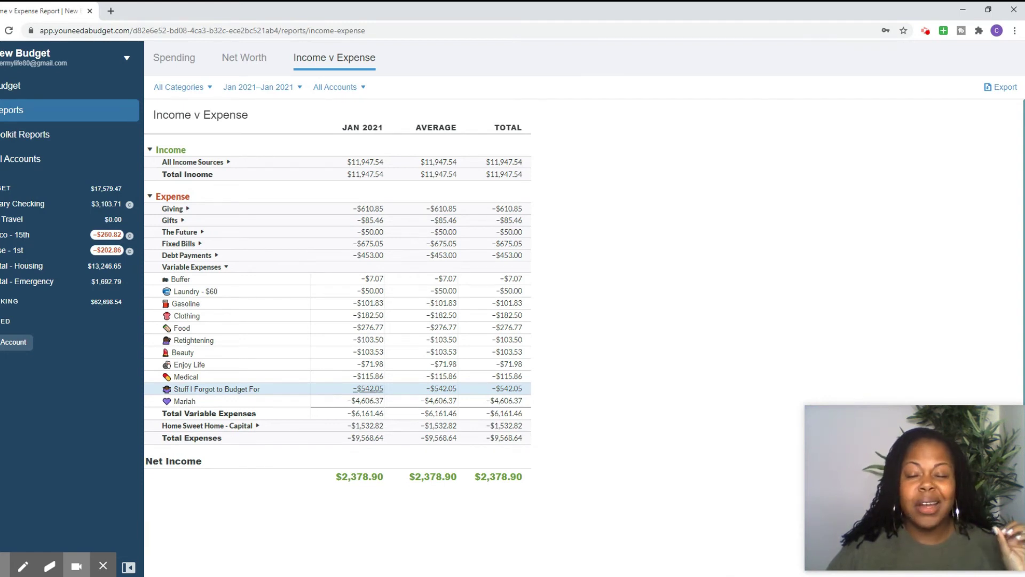
{"action": "left_click", "coordinate": [368, 389]}
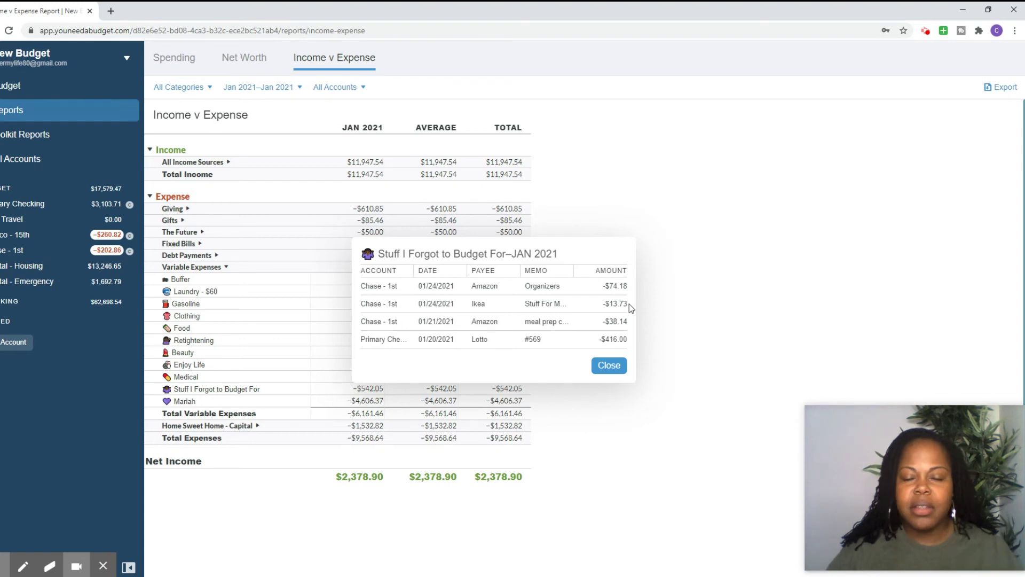
{"action": "left_click", "coordinate": [609, 365]}
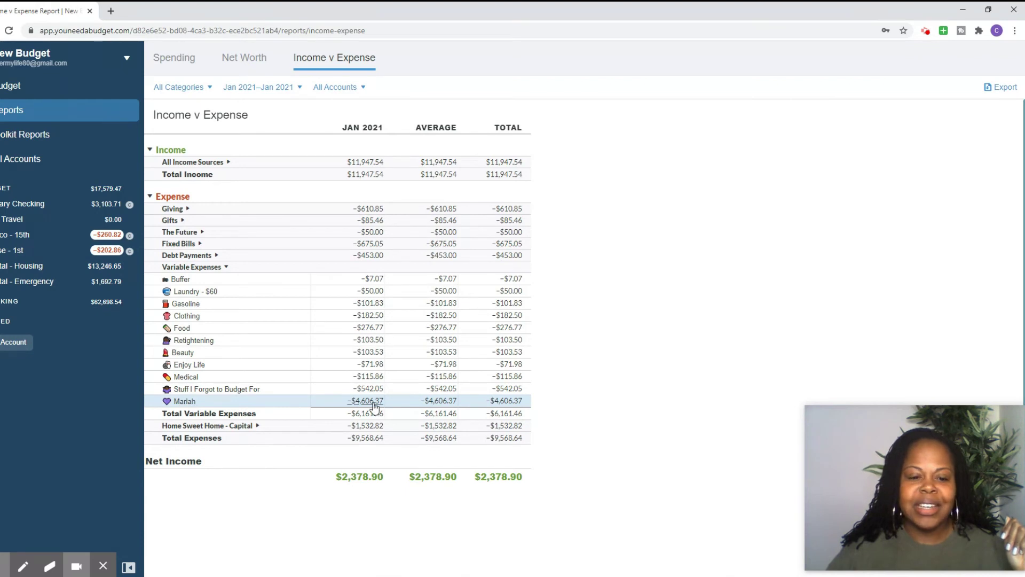
Inspect the January transactions behind the last category under Variable Expenses, collapse that group, and review the Home Sweet Home - Capital group's spending
{"action": "left_click", "coordinate": [376, 405]}
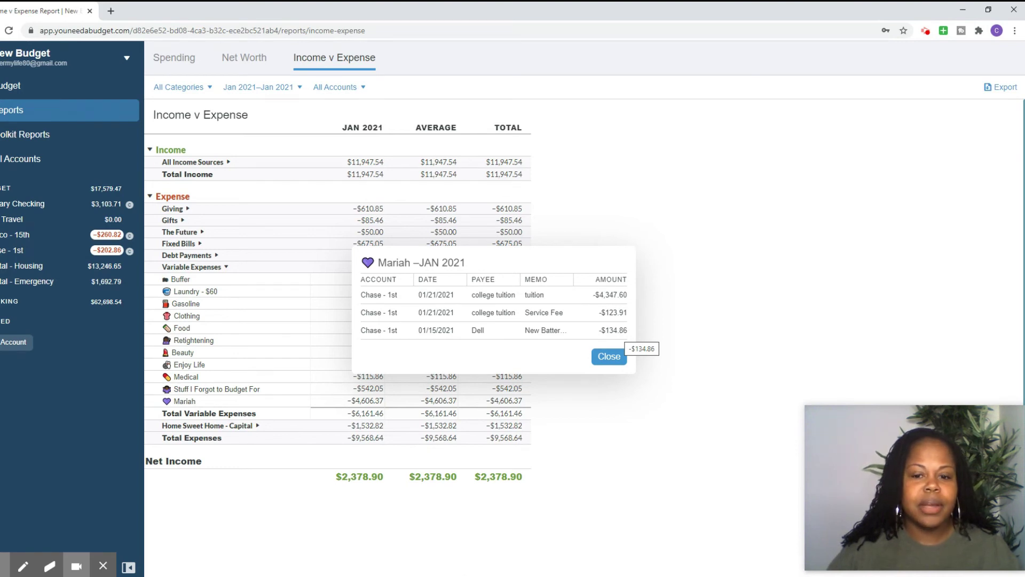
{"action": "left_click", "coordinate": [609, 357]}
{"action": "left_click", "coordinate": [203, 266]}
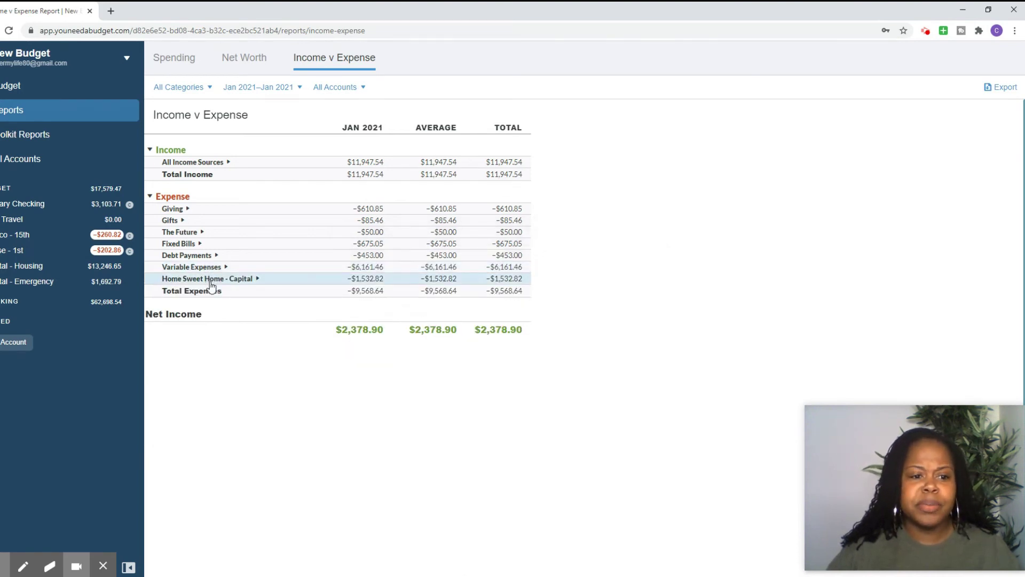
{"action": "left_click", "coordinate": [211, 280]}
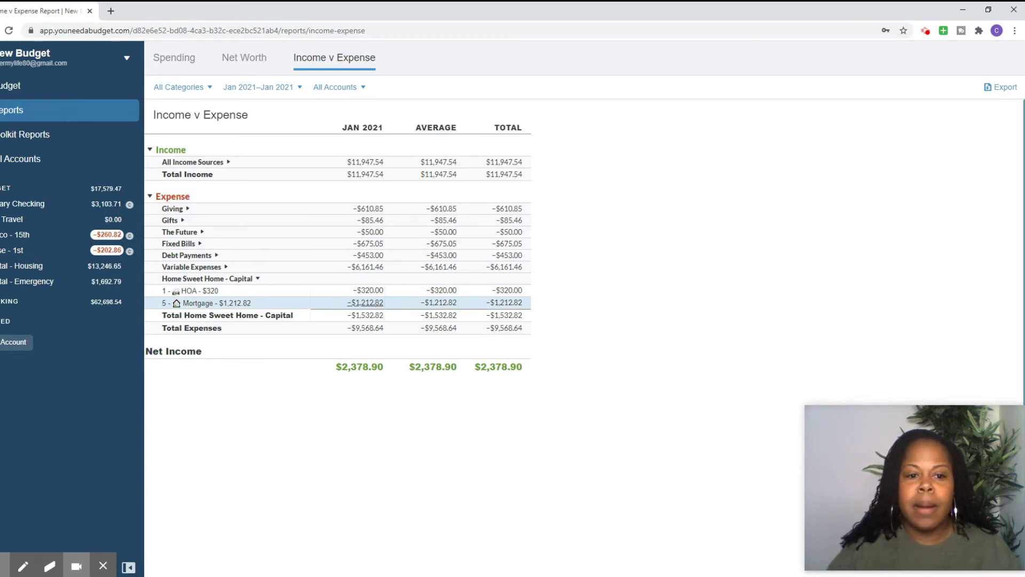
{"action": "left_click", "coordinate": [250, 278]}
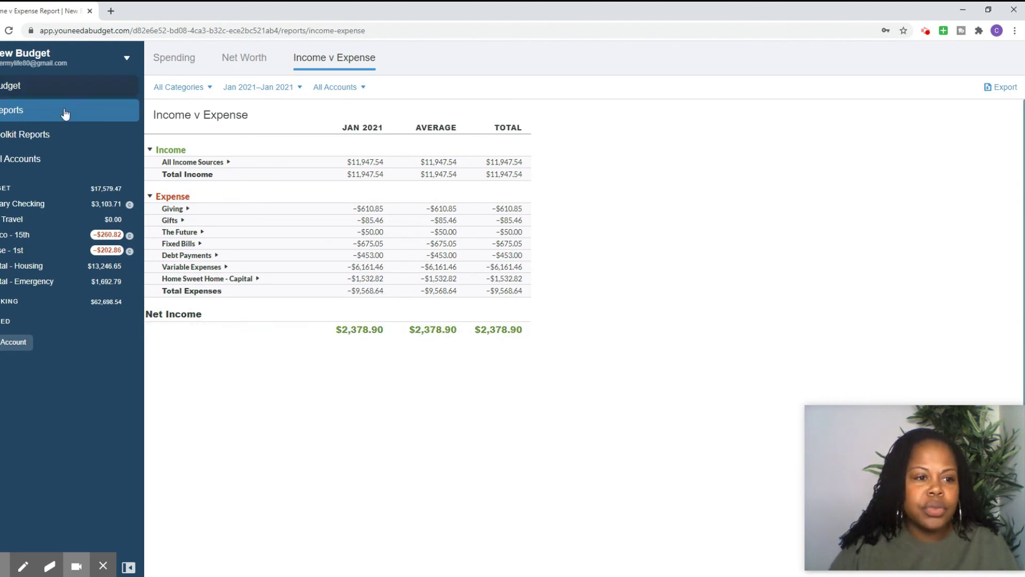
Open the February 2021 budget and add a category named "February Reset" to The Future group
{"action": "left_click", "coordinate": [74, 91]}
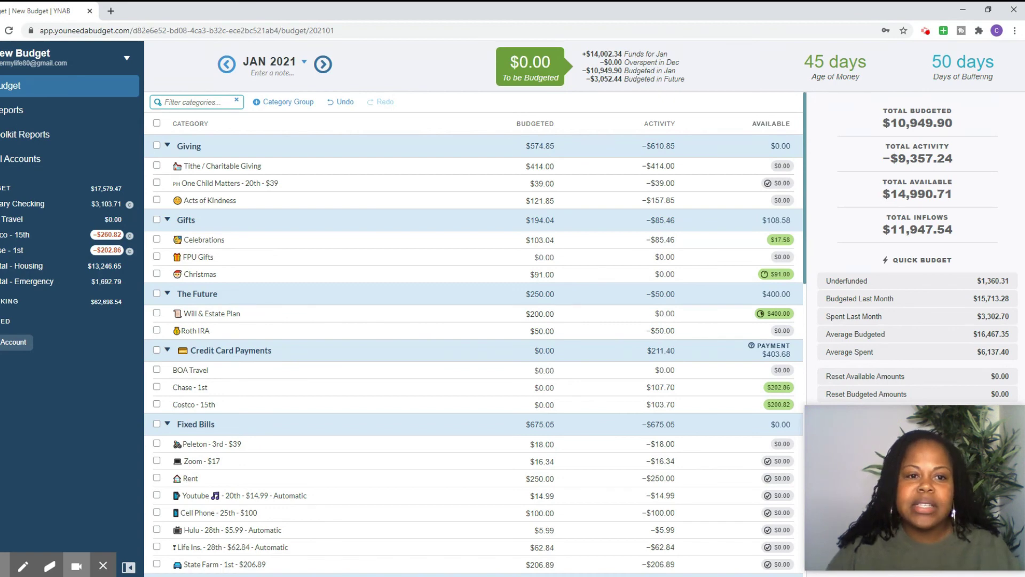
{"action": "left_click", "coordinate": [323, 65]}
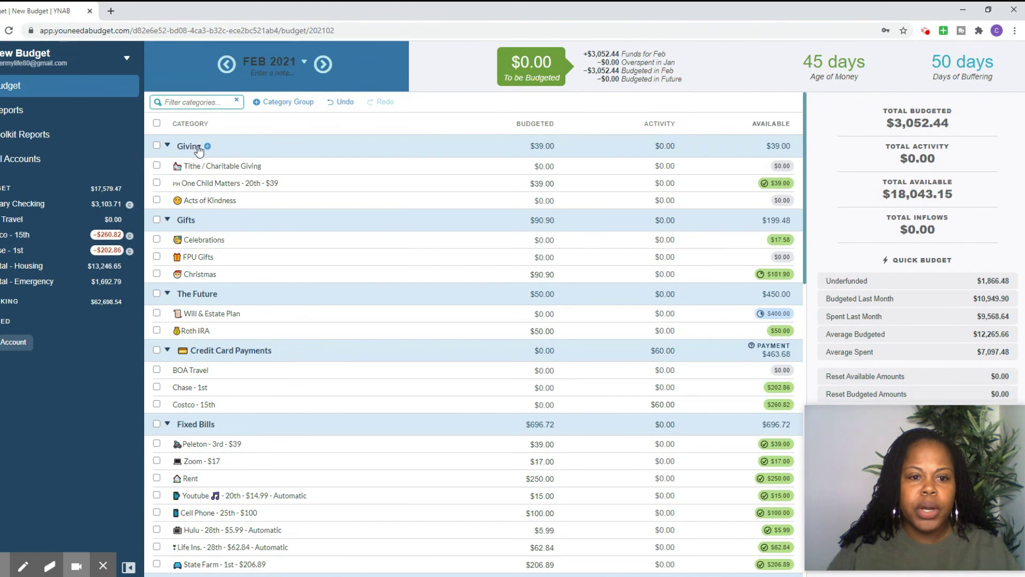
{"action": "scroll", "coordinate": [216, 187], "scroll_direction": "down", "scroll_amount": 1}
{"action": "scroll", "coordinate": [217, 189], "scroll_direction": "down", "scroll_amount": 3}
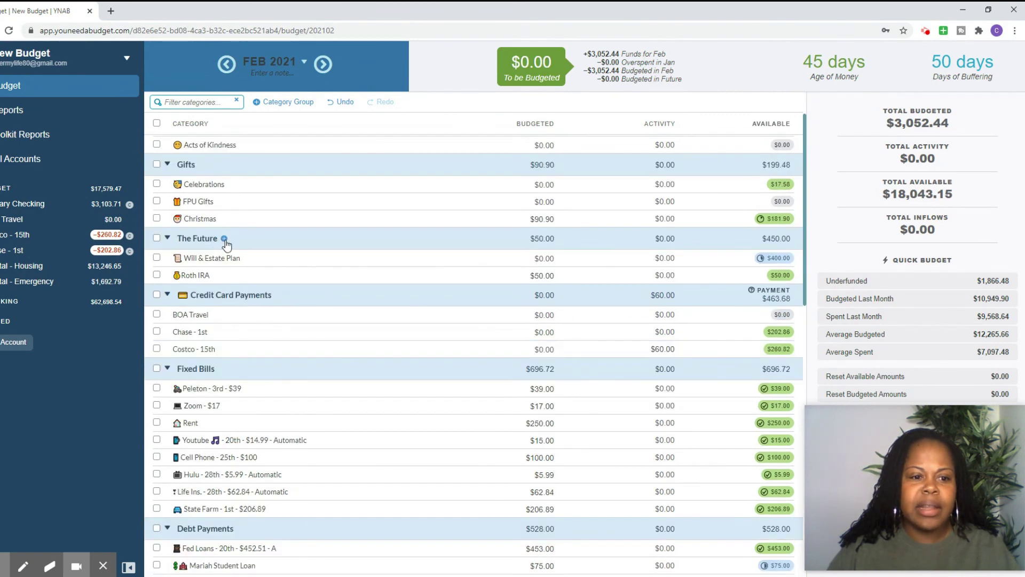
{"action": "left_click", "coordinate": [225, 240]}
{"action": "type", "text": "February Reset"}
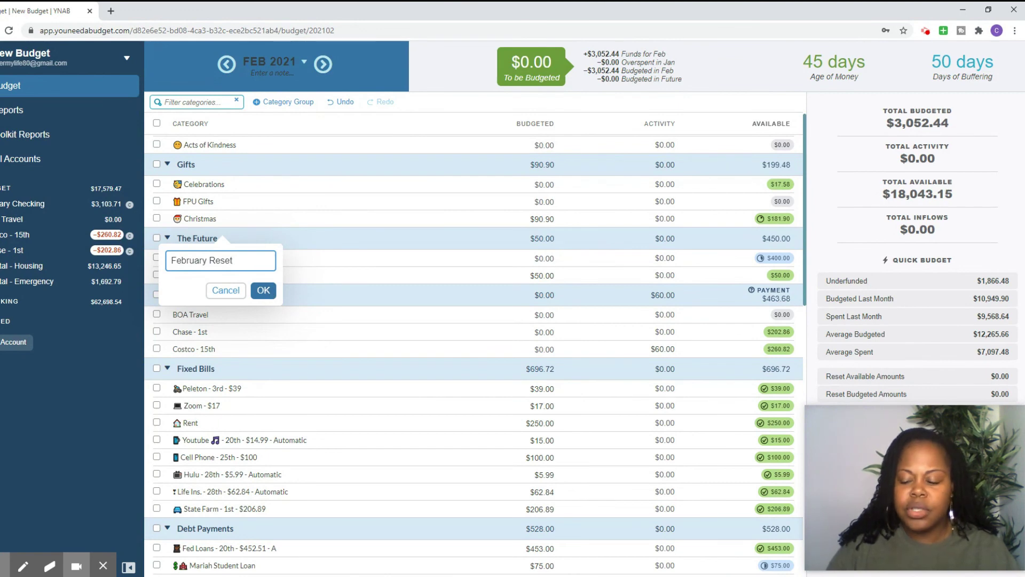
{"action": "key", "text": "Return"}
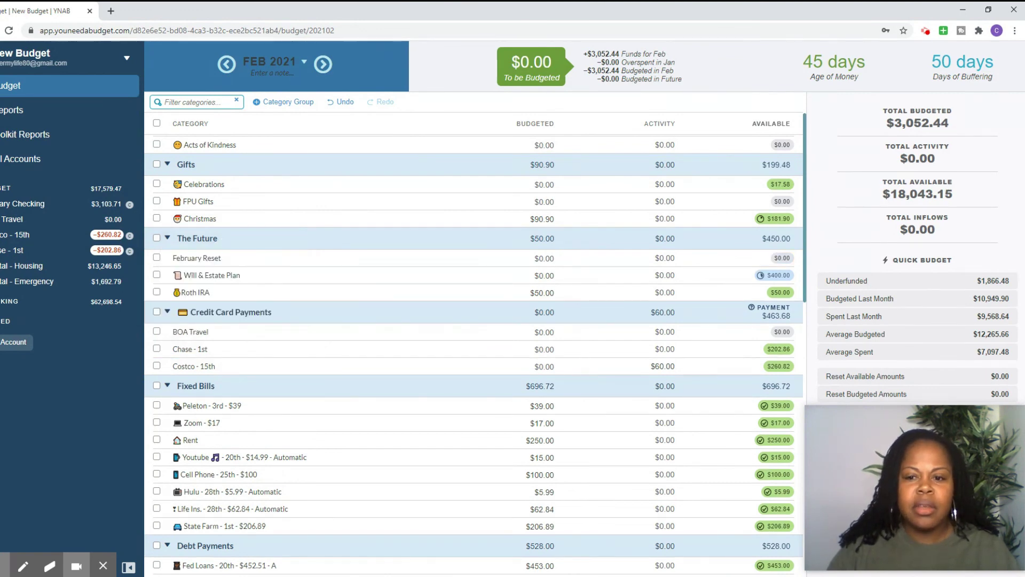